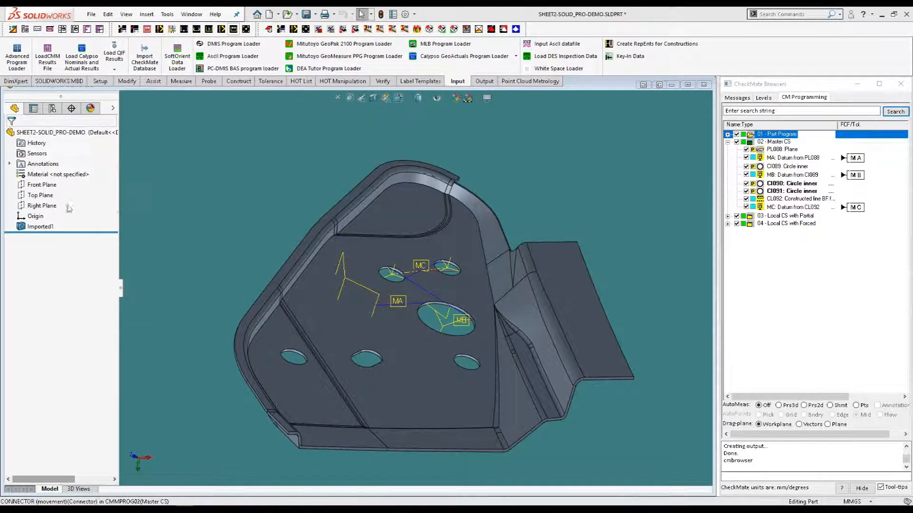
Examine where the CAD model's origin lies relative to the sheet metal part, then clear the origin selection.
click(33, 217)
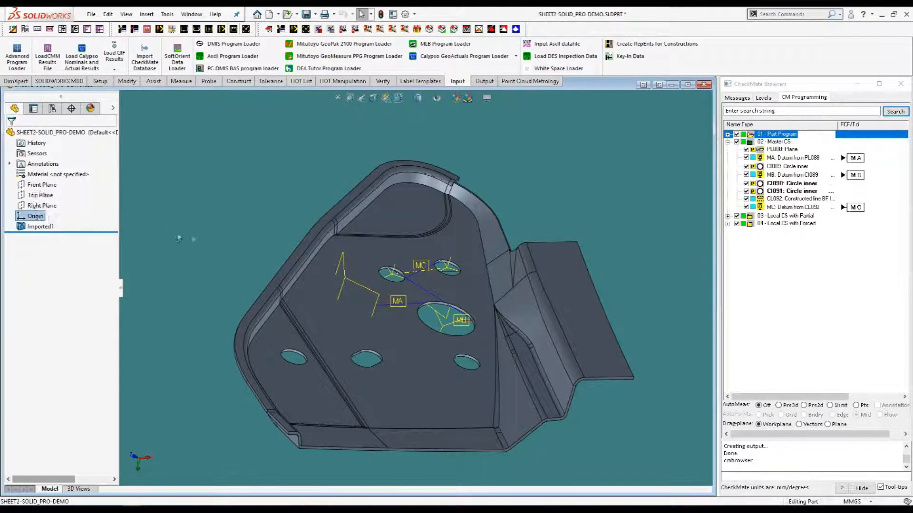
scroll(221, 235, up, 5)
scroll(322, 261, up, 4)
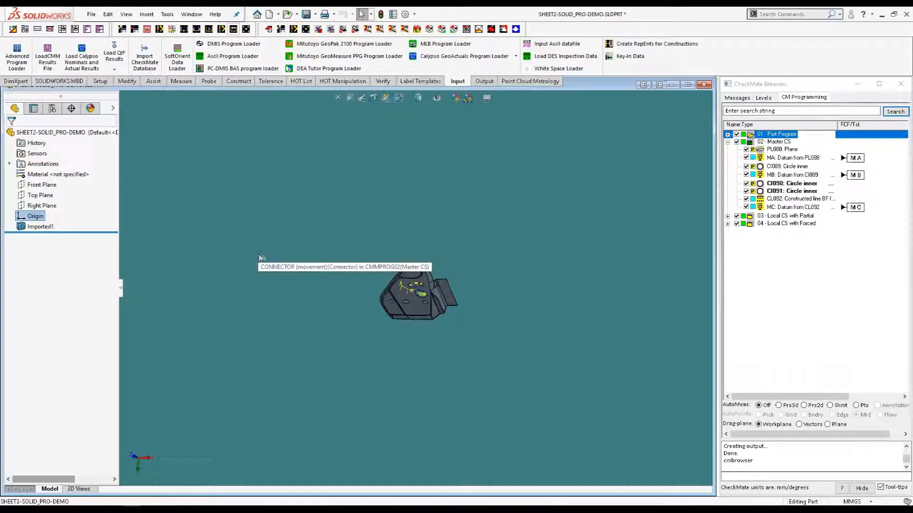
scroll(458, 230, up, 3)
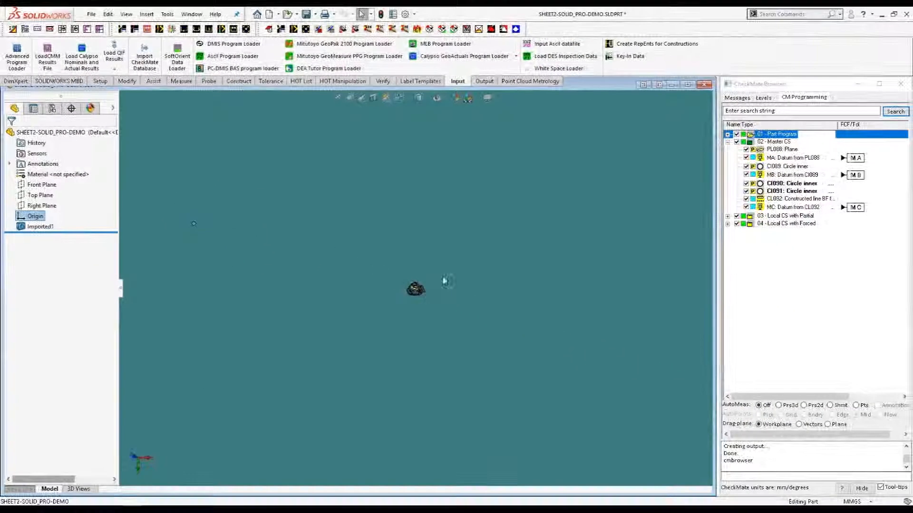
scroll(415, 288, down, 16)
click(132, 227)
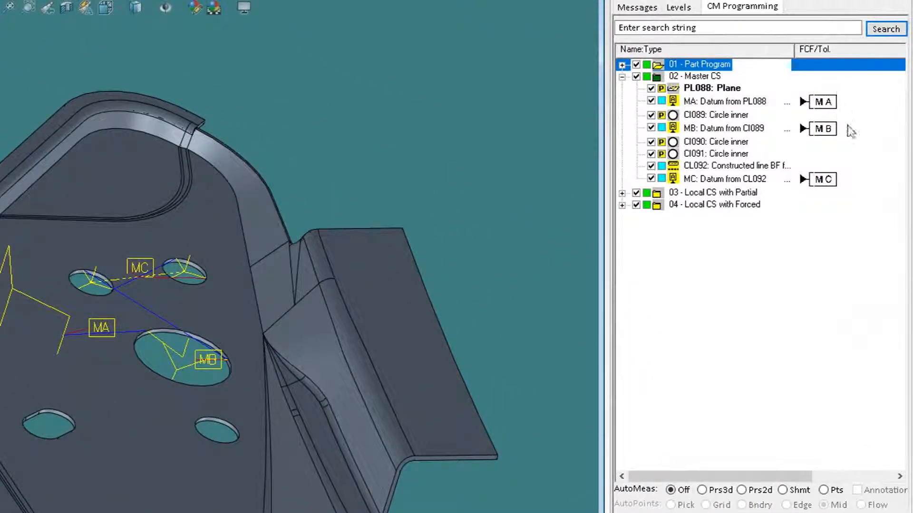
Review the features and datums in the Local CS with Partial and Local CS with Forced segments, collapsing both segments again.
click(622, 194)
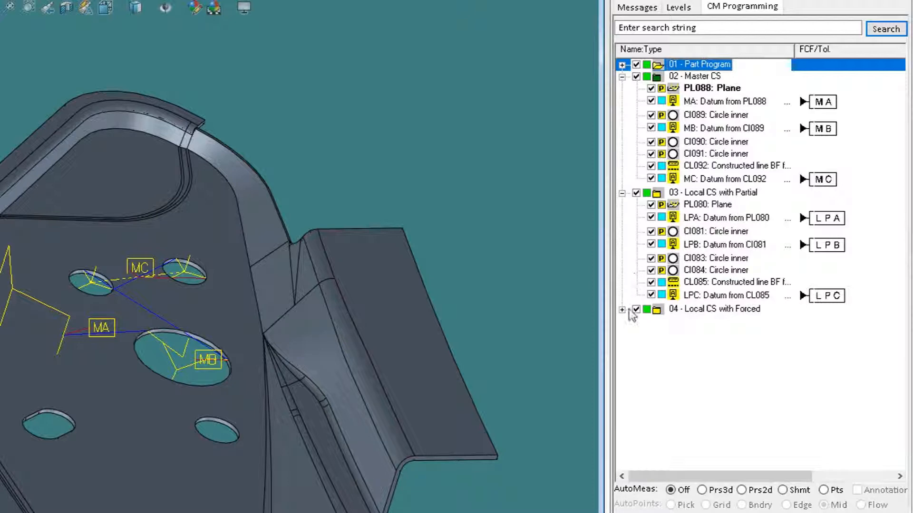
click(622, 310)
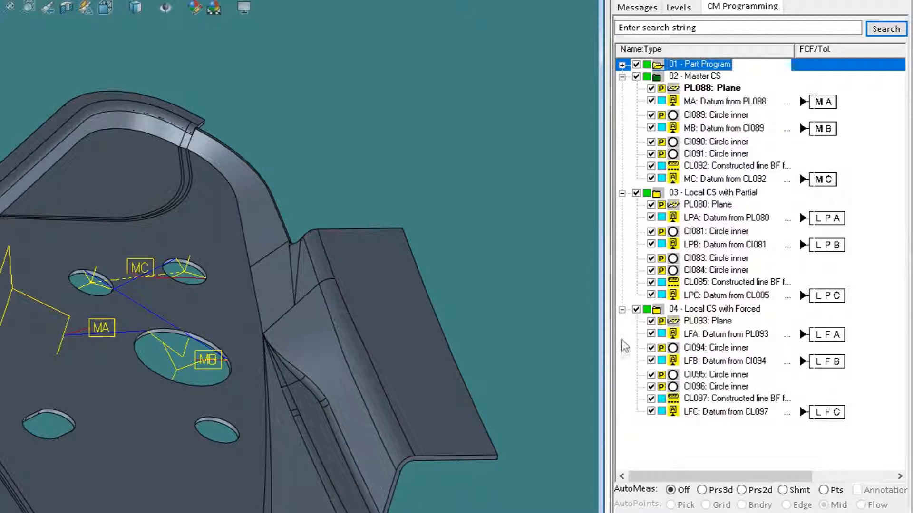
click(621, 310)
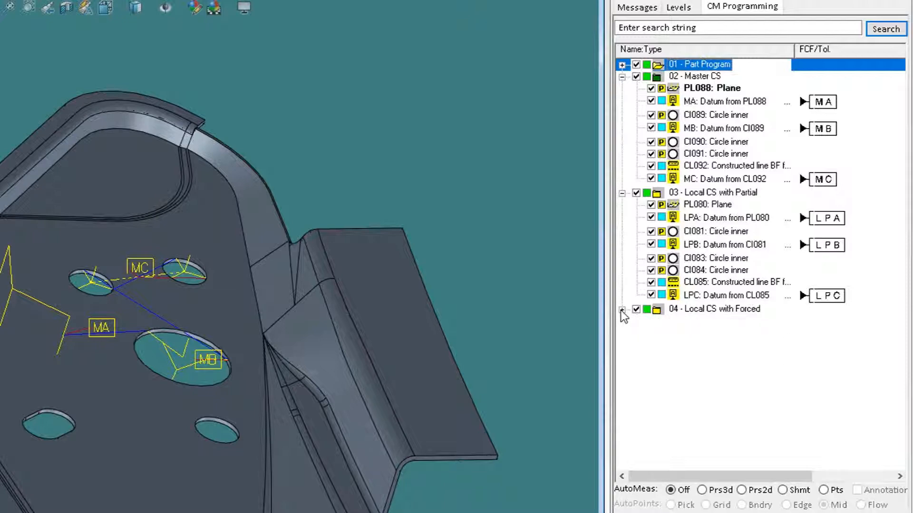
click(622, 194)
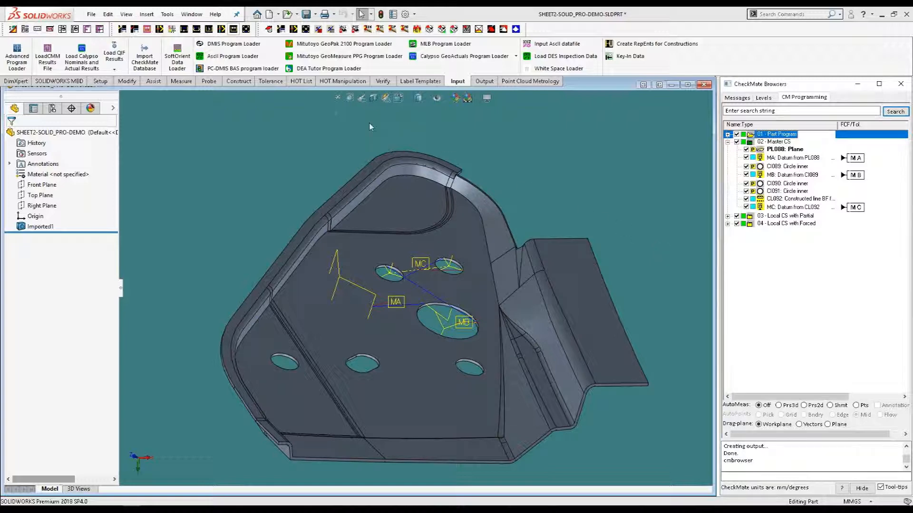
Construct a saved master coordinate system from datums MA, MB and MC.
click(233, 82)
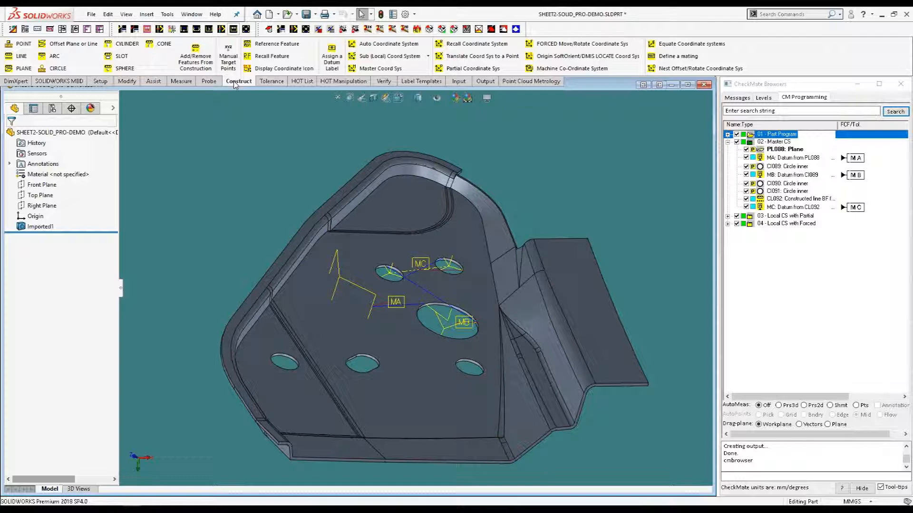
click(415, 70)
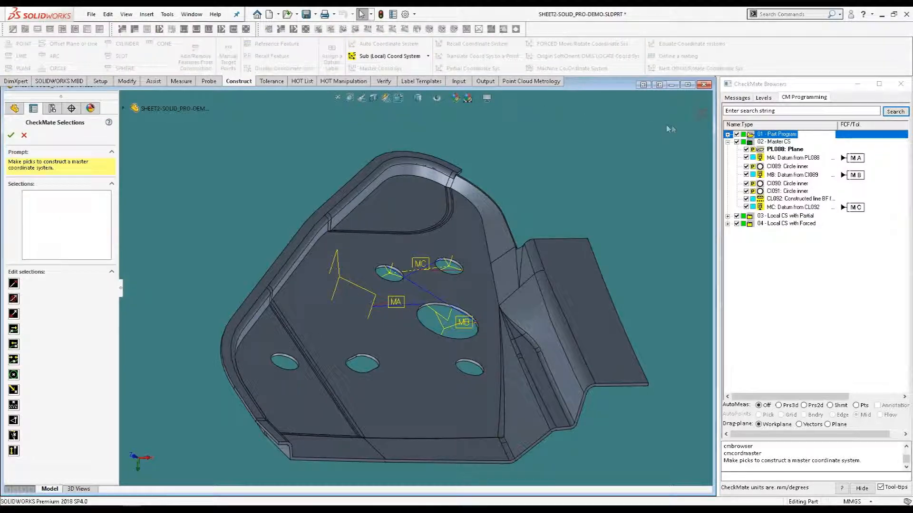
click(780, 158)
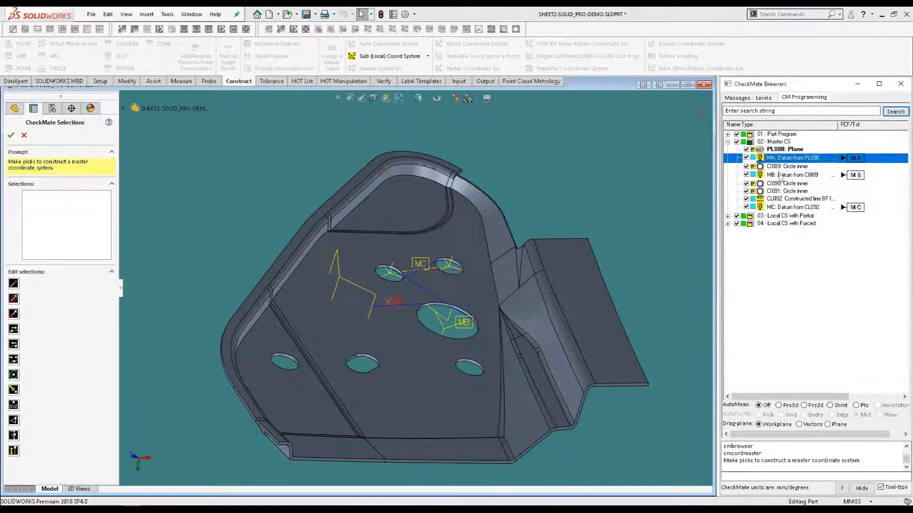
click(790, 175)
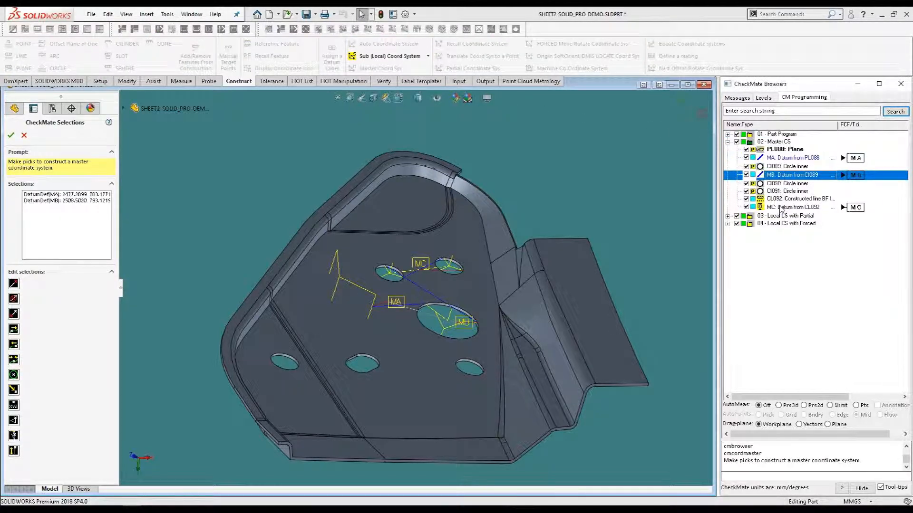
click(781, 207)
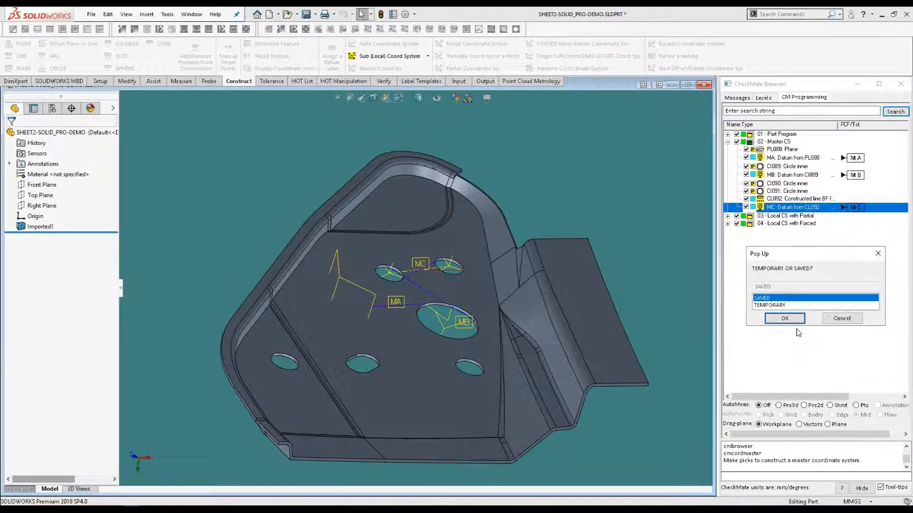
click(785, 318)
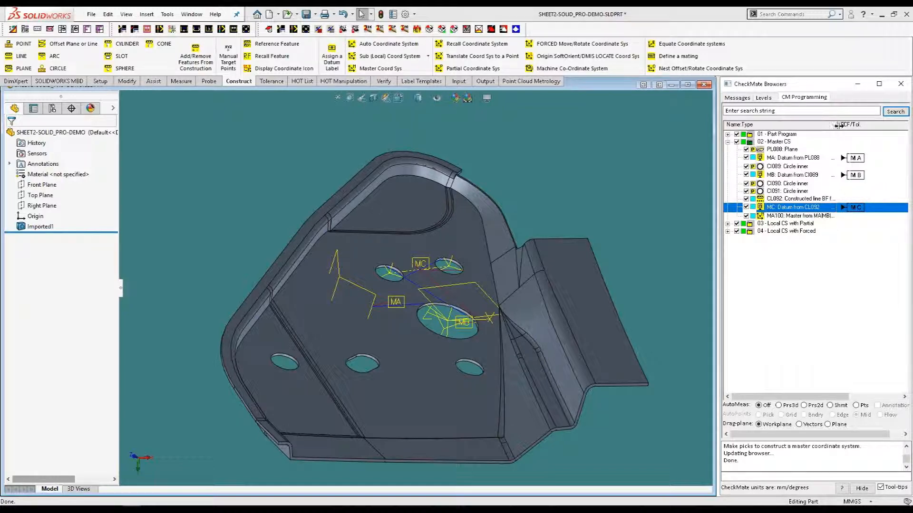
Widen the feature name column and examine the master coordinate system's axis orientation against the CAD axes from several angles.
drag(851, 129, 858, 129)
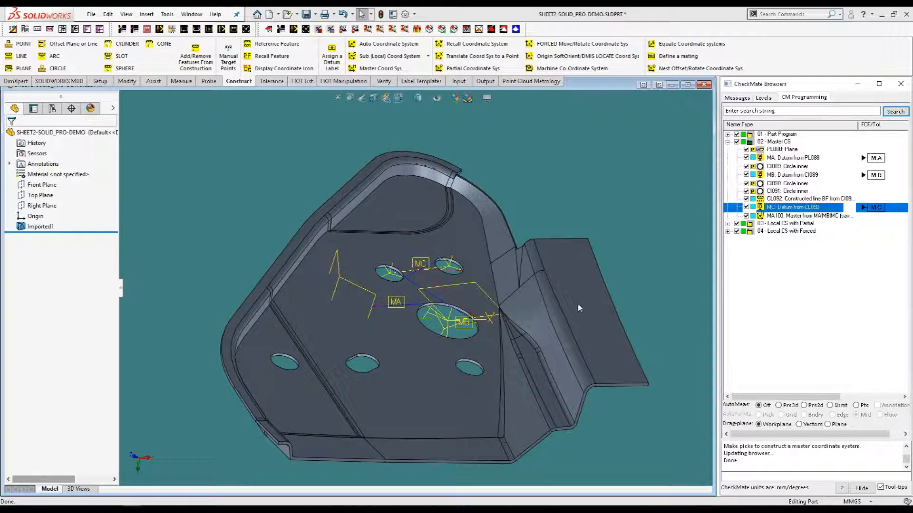
middle_drag(437, 347, 499, 342)
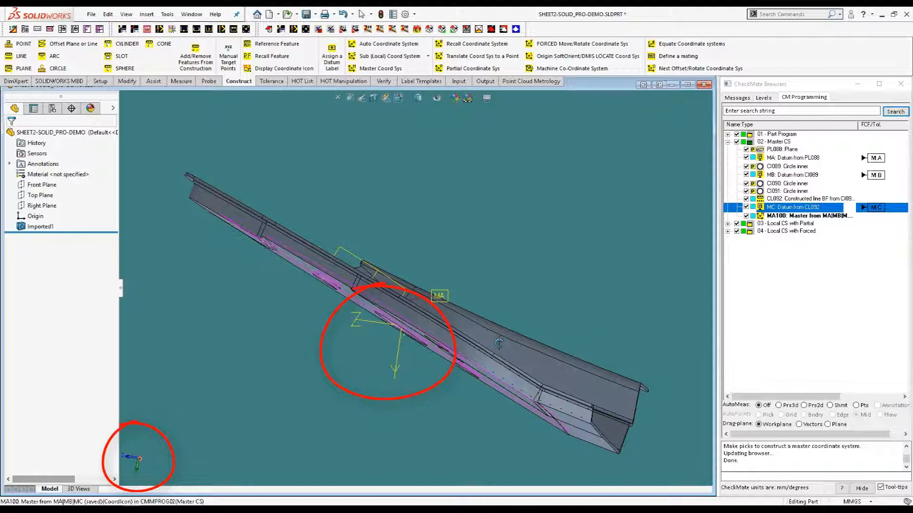
mouse_move(498, 343)
middle_down()
mouse_move(464, 346)
mouse_move(433, 365)
middle_up()
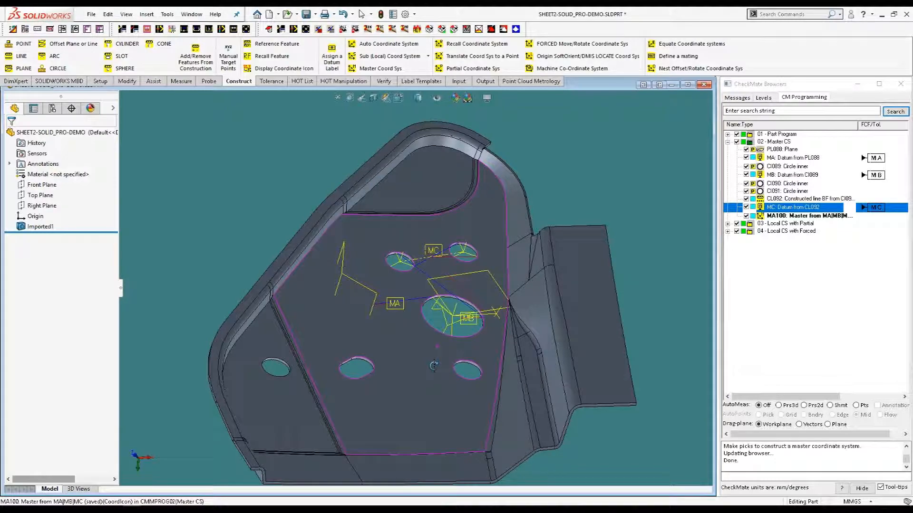
scroll(435, 322, down, 5)
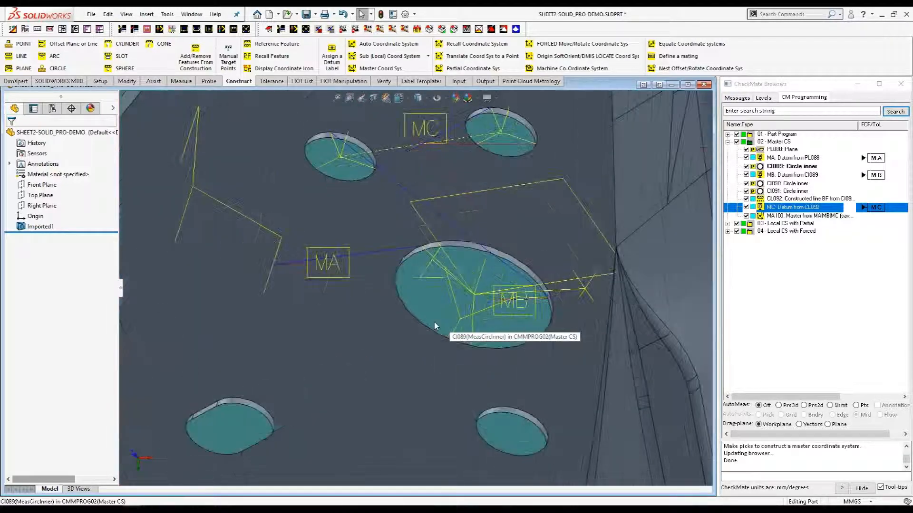
Measure the large central hole at datum MB as an inner circle in the Master CS segment.
click(181, 81)
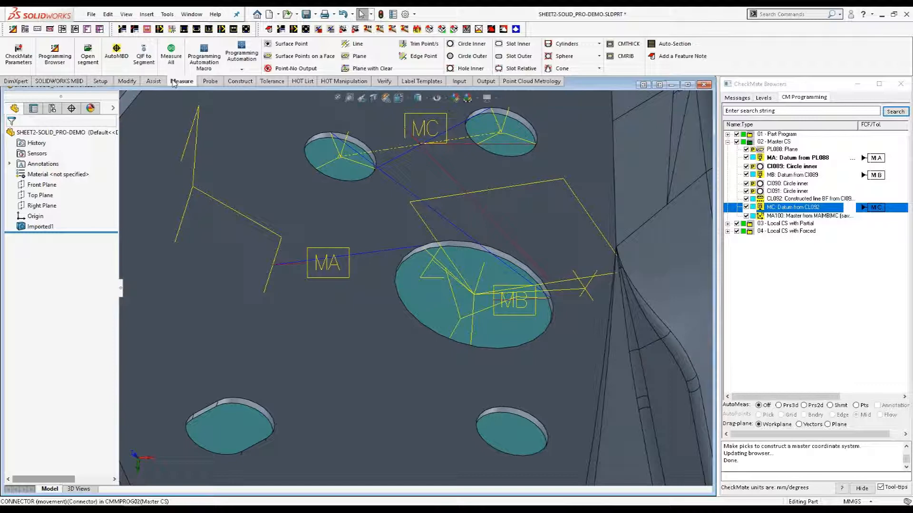
click(468, 44)
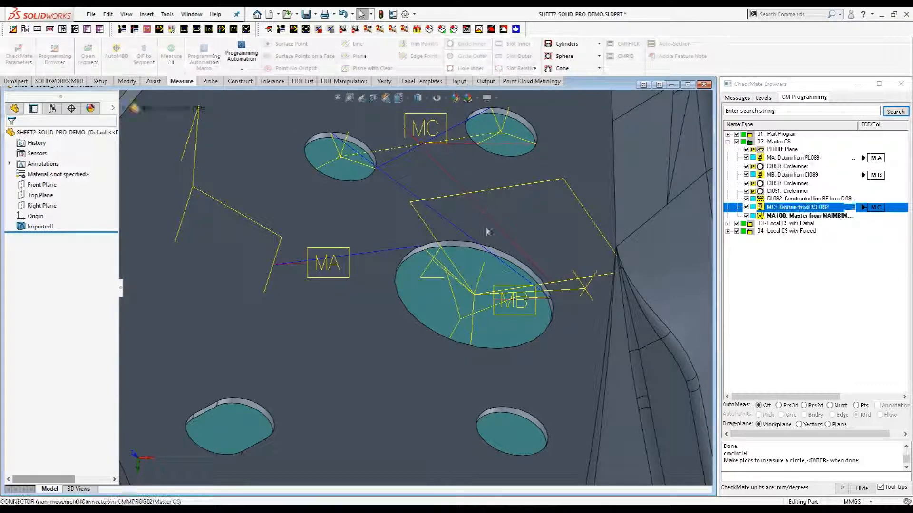
click(492, 249)
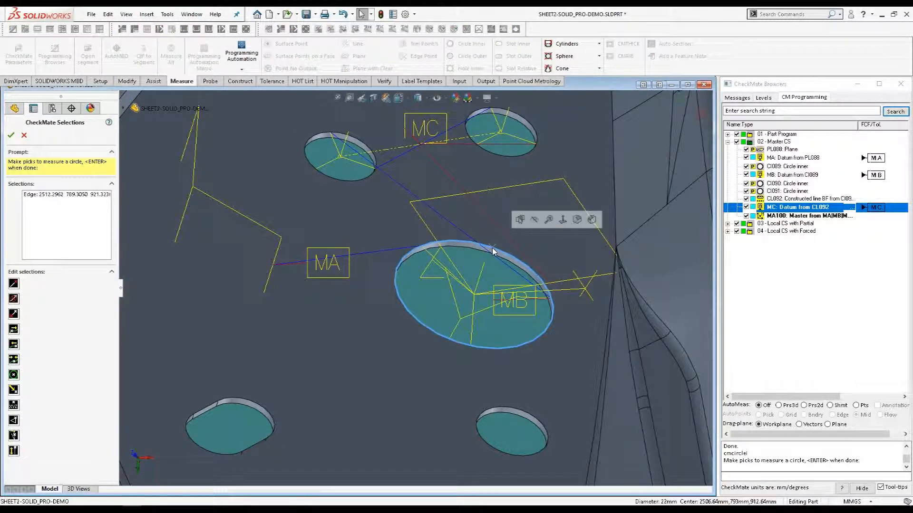
key(Return)
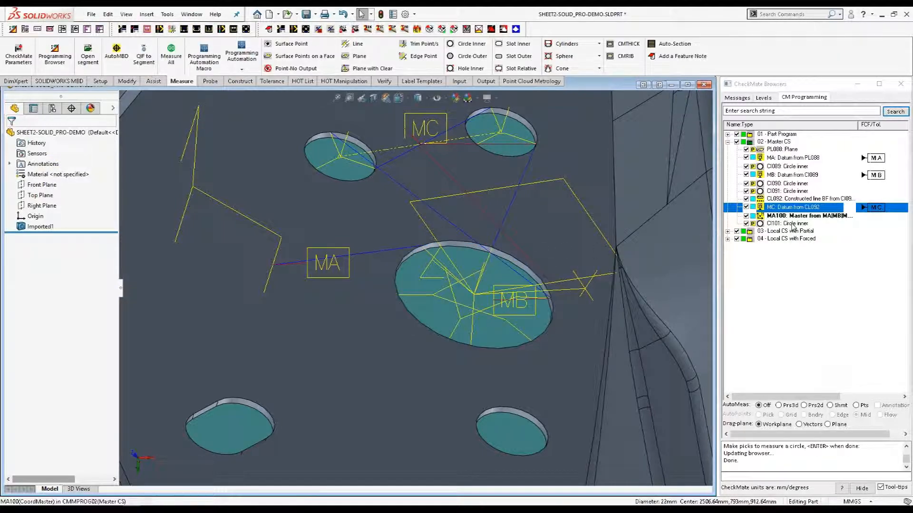
Inspect the nominal coordinates, normals and diameter of inner circle CI101, then close its feature editor.
click(792, 225)
double_click(792, 225)
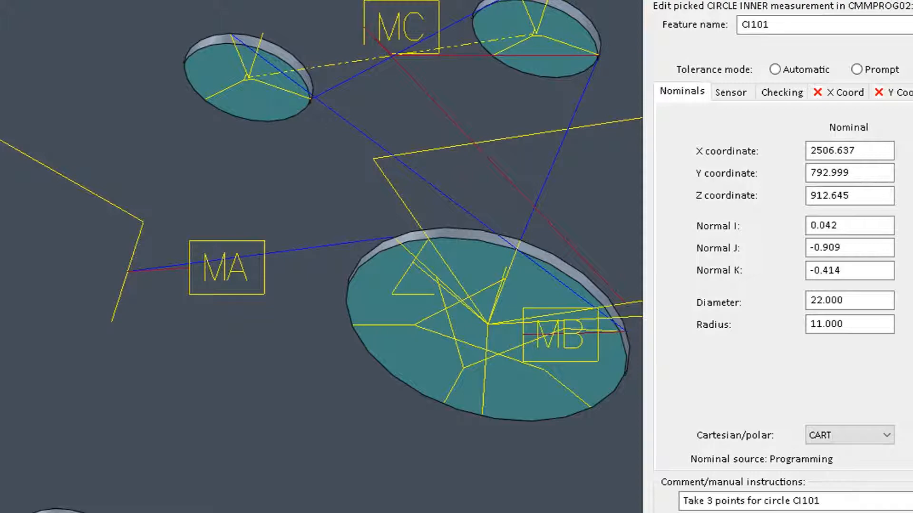
click(621, 466)
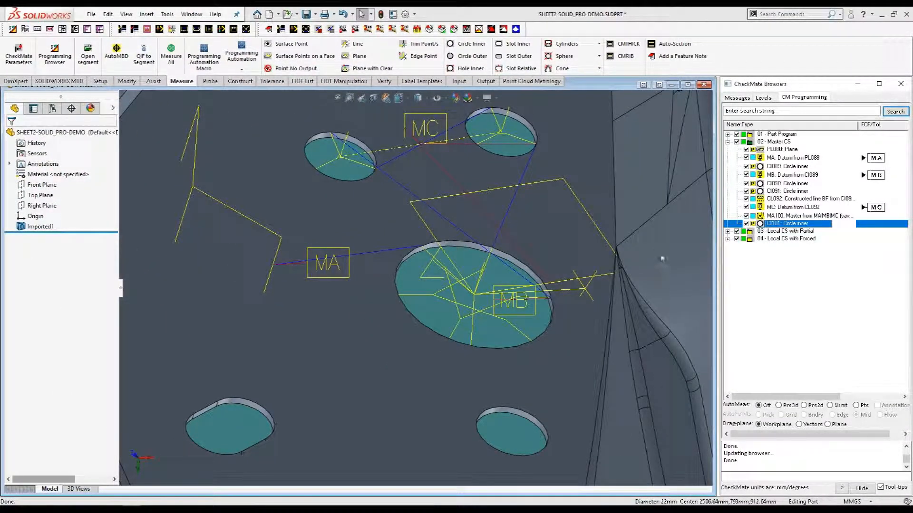
Output the Master CS segment as the DMIS program SHEET2 for the Vanilla target, with bare minimum output turned off.
click(483, 82)
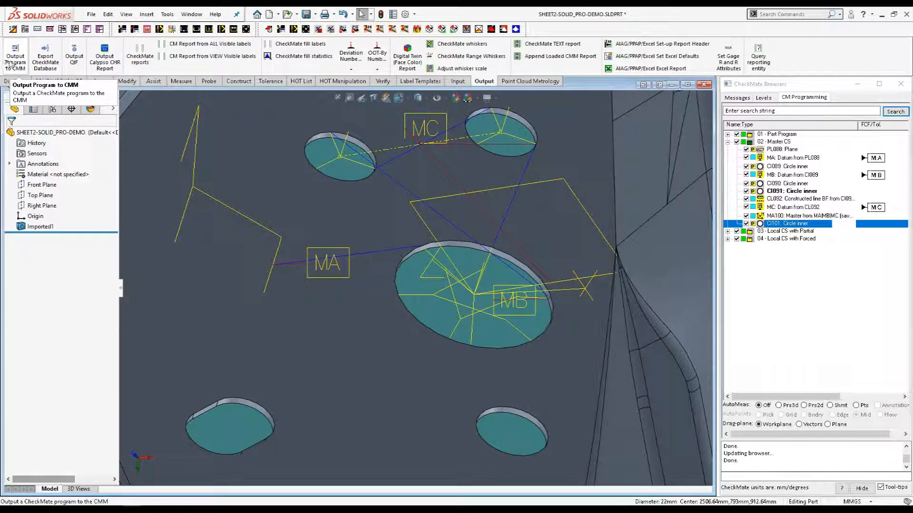
click(11, 64)
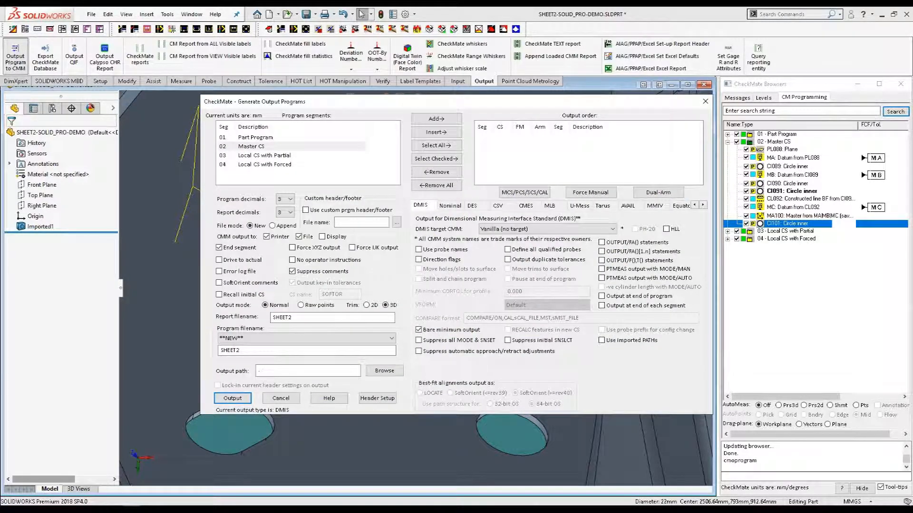
click(257, 147)
click(436, 119)
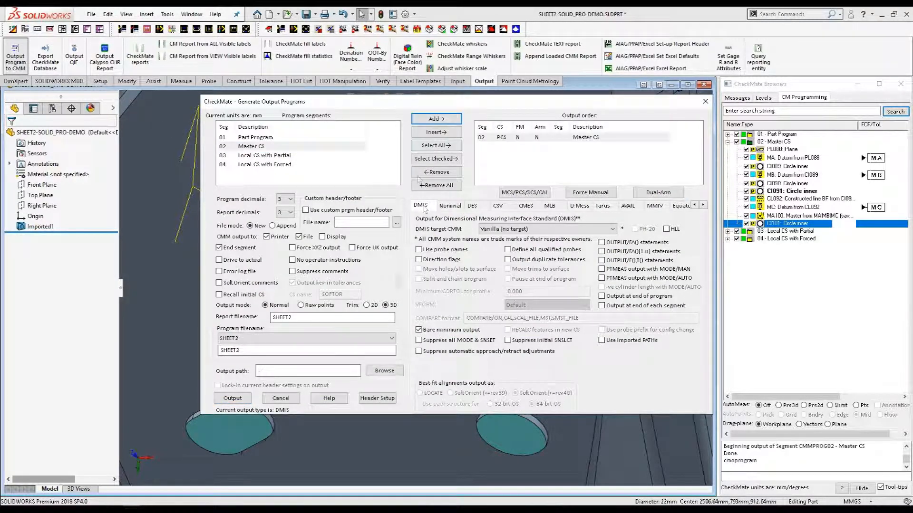
click(419, 329)
click(233, 398)
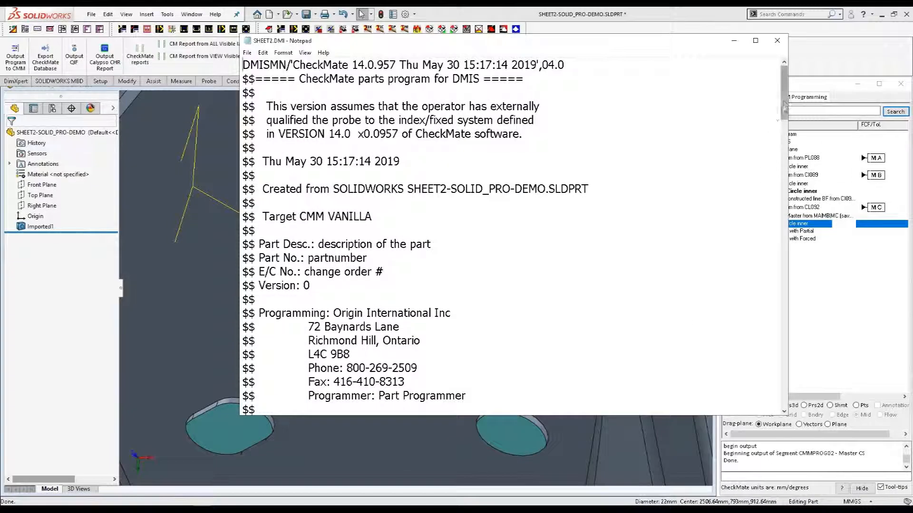
Examine the axis rotation and origin translation statements for MA100 in the generated SHEET2.DMI program.
drag(784, 103, 786, 364)
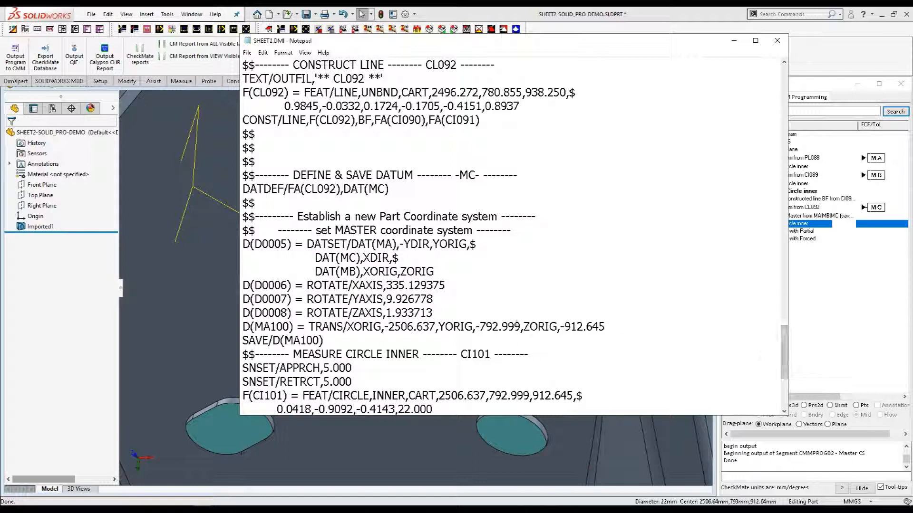
drag(444, 313, 244, 286)
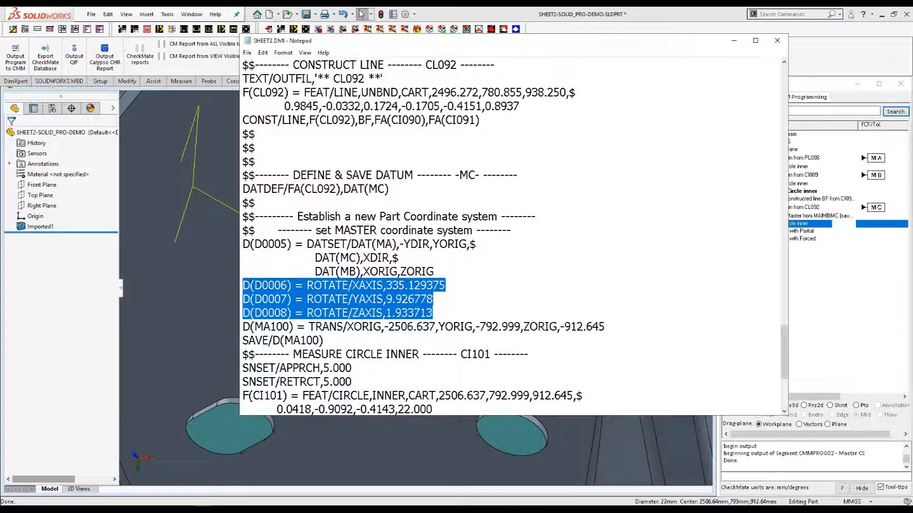
drag(608, 327, 237, 327)
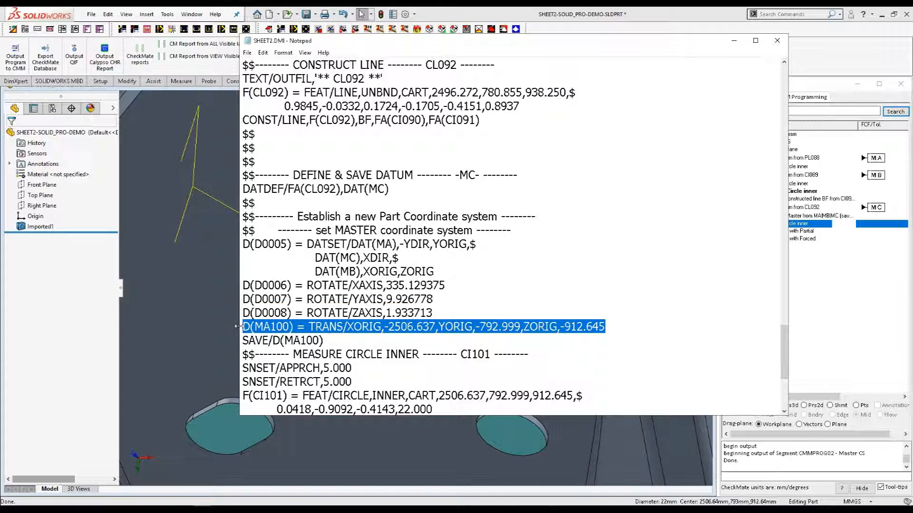